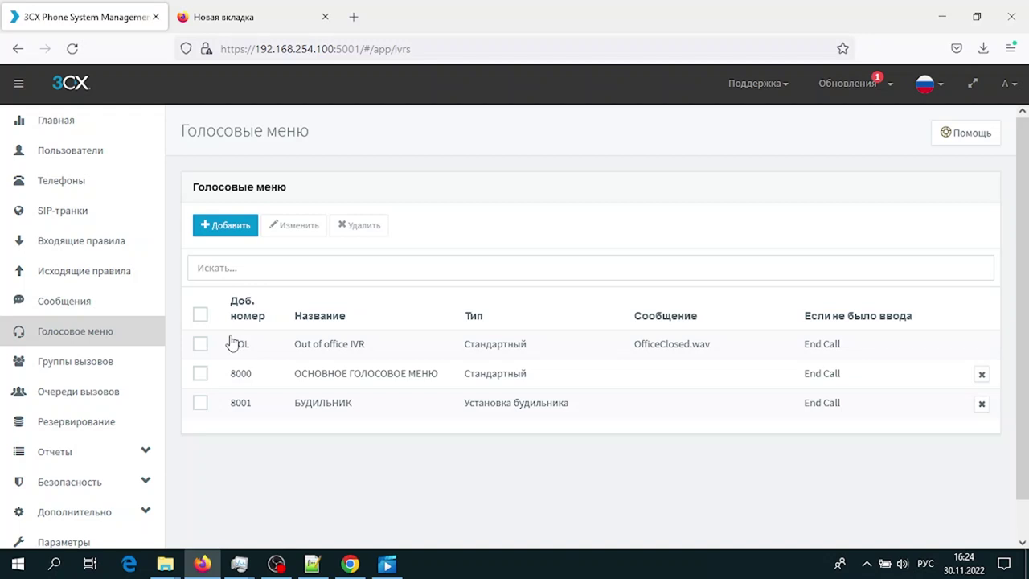
Add a new voice menu and name it МОЕ МЕНЮ.
click(231, 232)
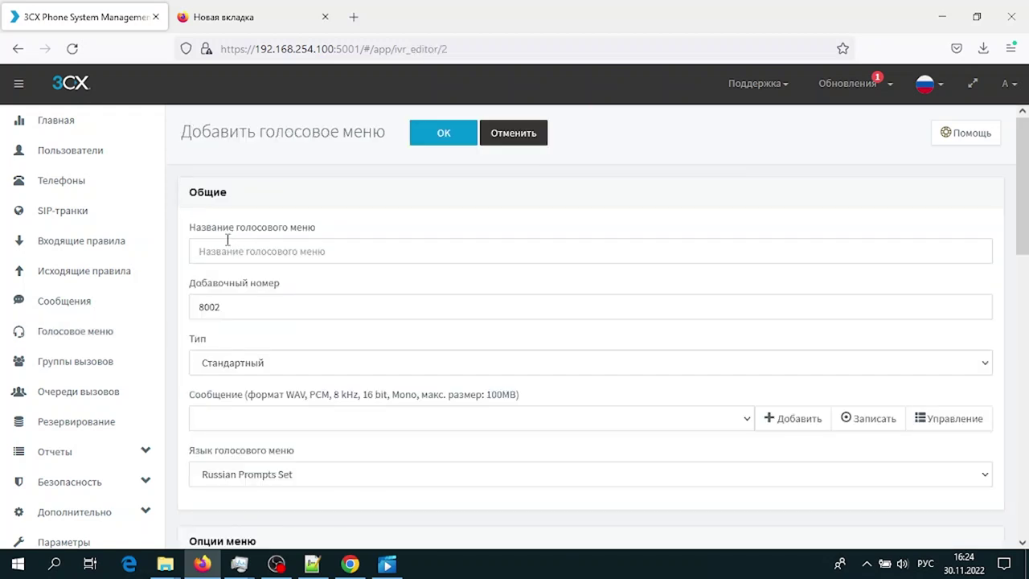
drag(229, 308, 180, 307)
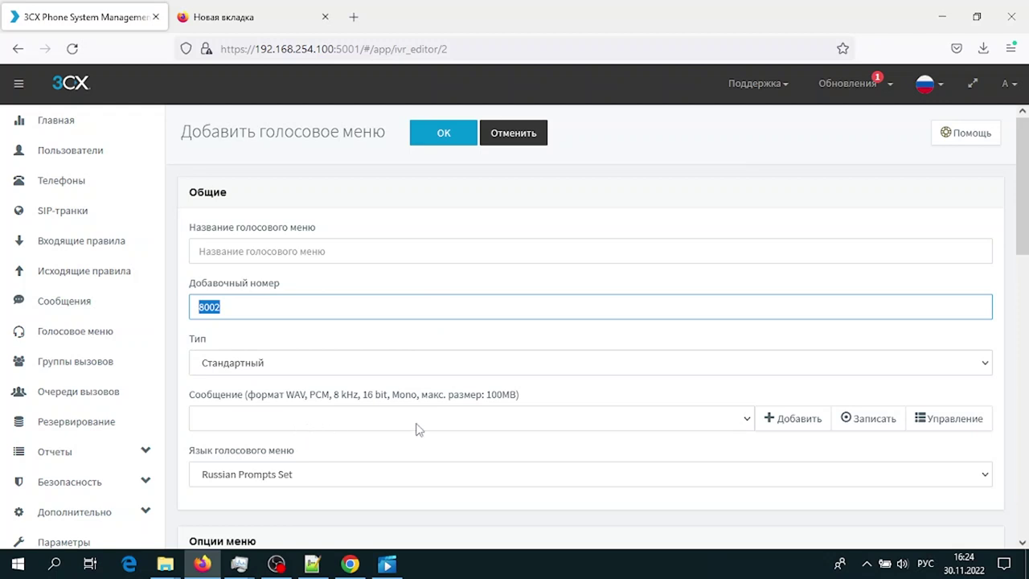
click(363, 249)
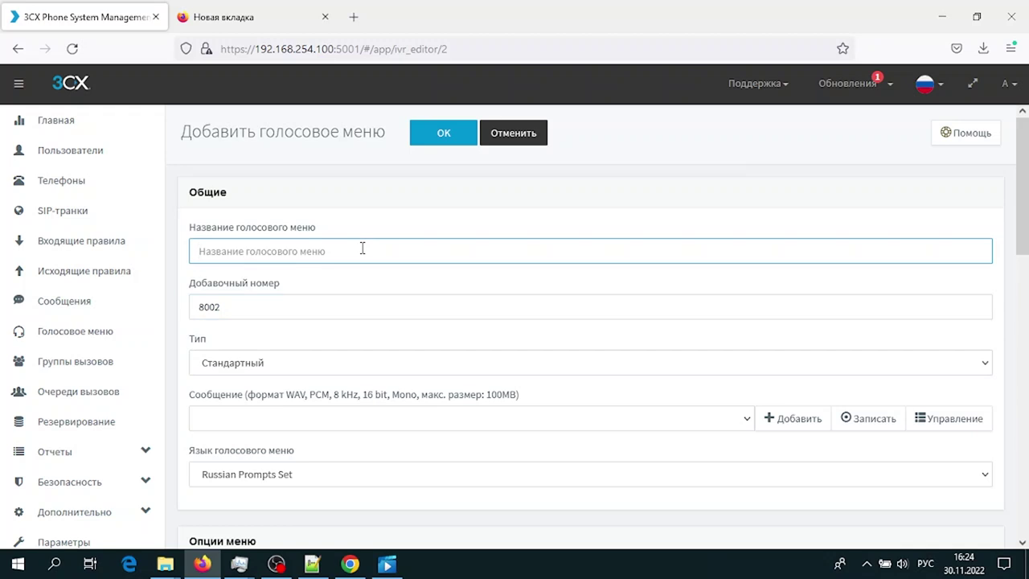
text(МОЕ )
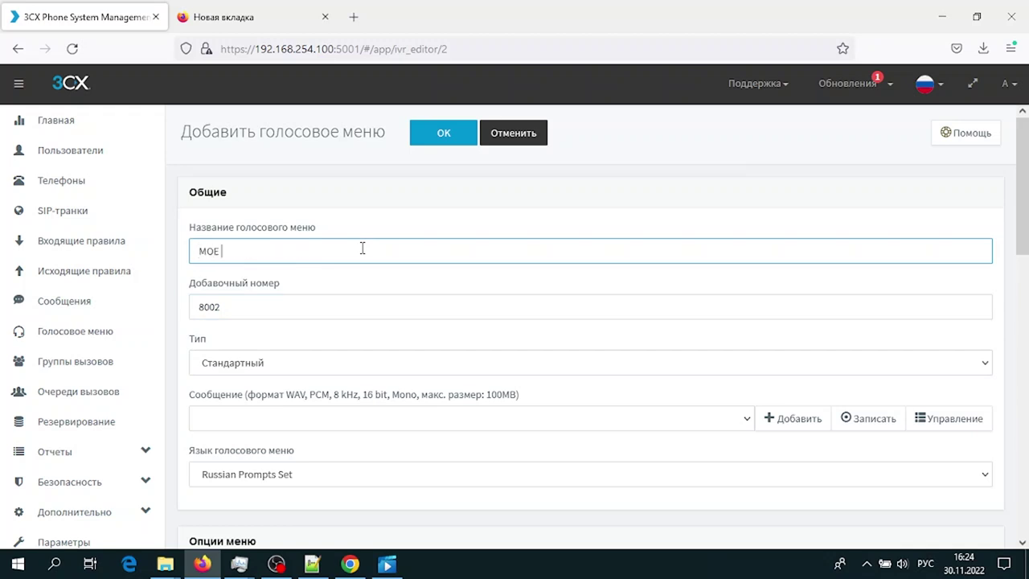
text(МЕНЮ)
key(Tab)
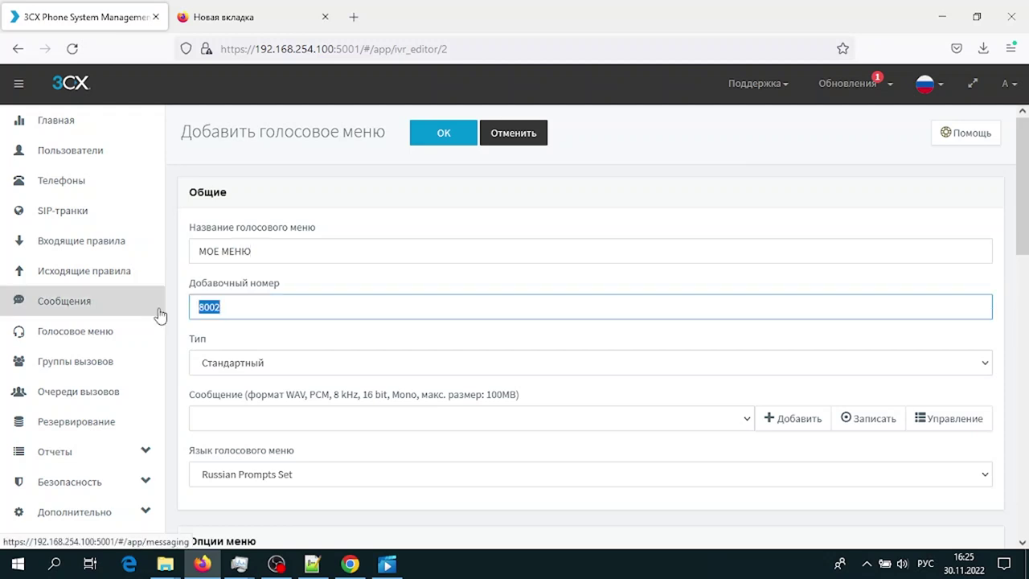
Change the extension number of the new voice menu to 8005.
click(227, 306)
key(BackSpace)
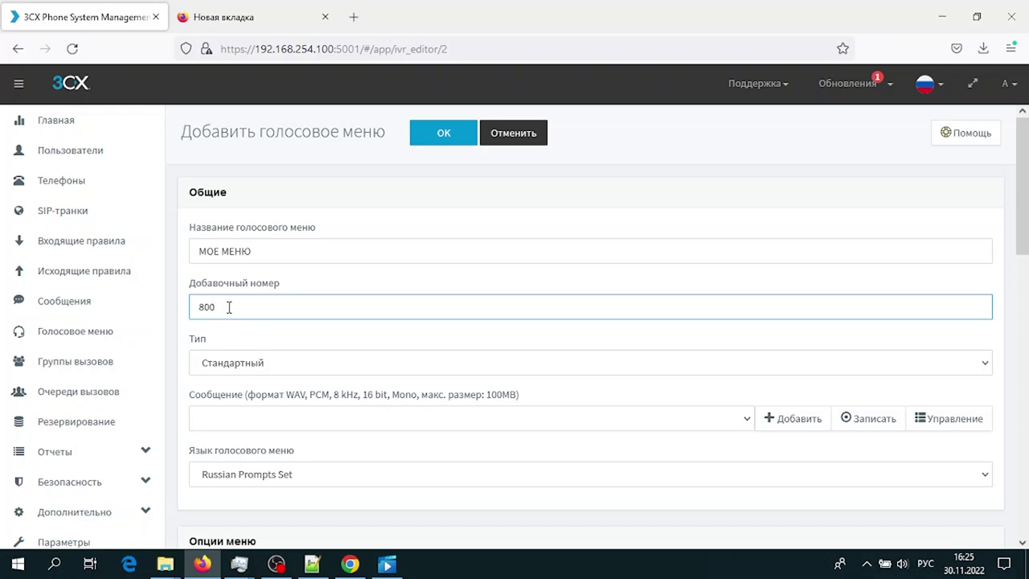
text(5)
Set the voice menu type to DTMF-ввод, add one menu option and view its available actions.
click(296, 364)
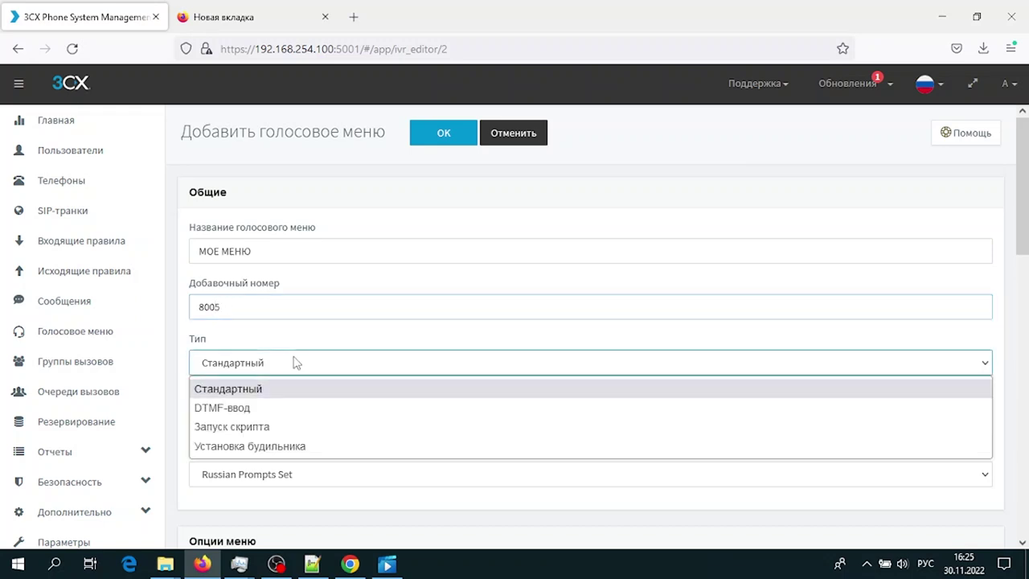
click(288, 408)
scroll(281, 410, down, 2)
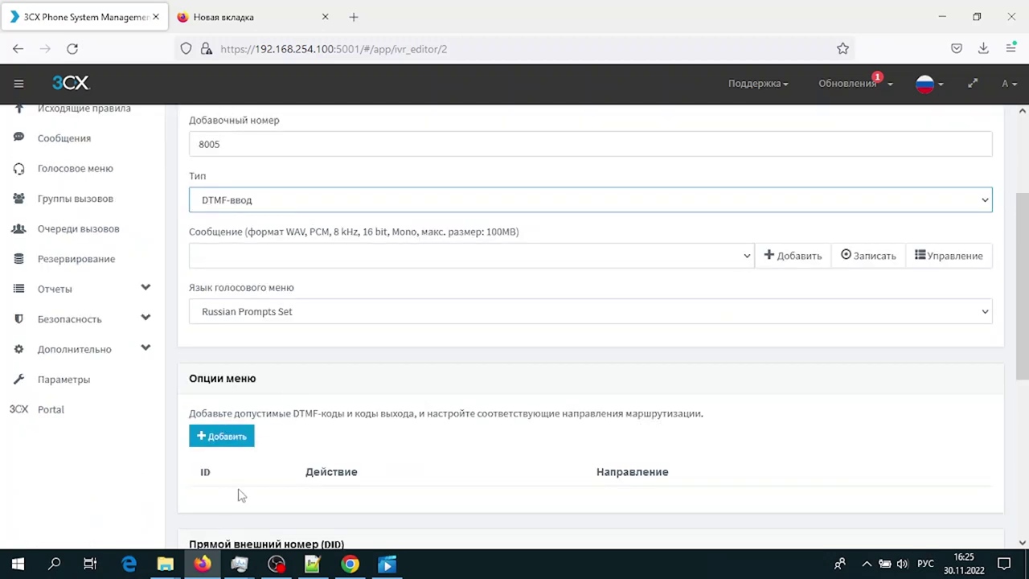
click(220, 440)
scroll(632, 446, down, 2)
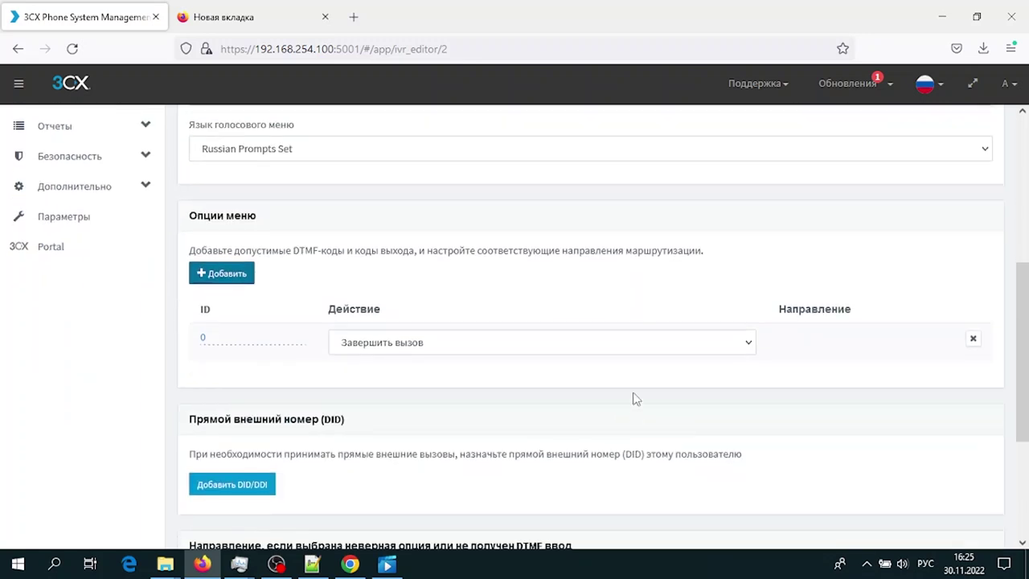
click(634, 342)
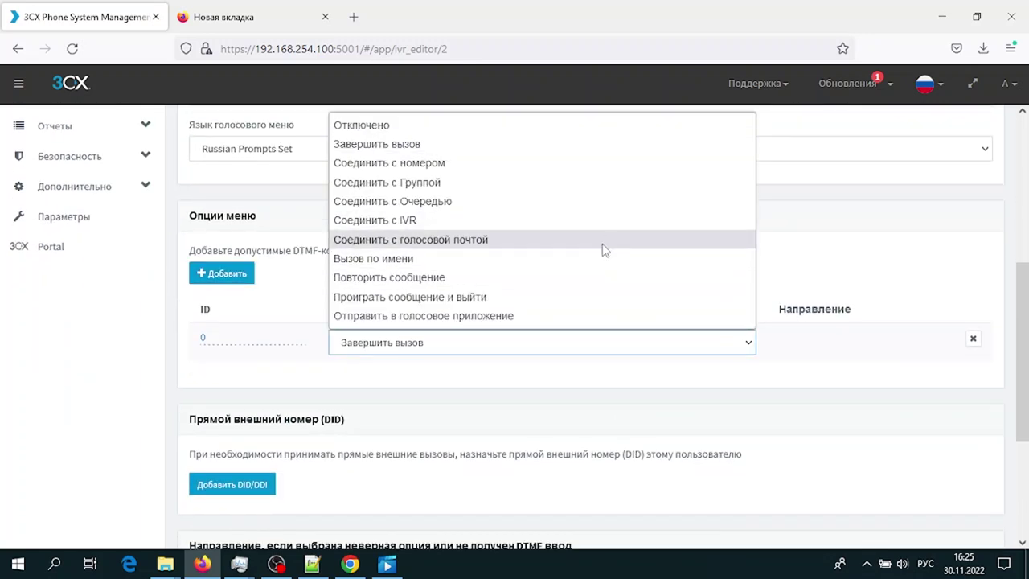
Switch the voice menu type to Запуск скрипта, and after that to Установка будильника.
click(406, 281)
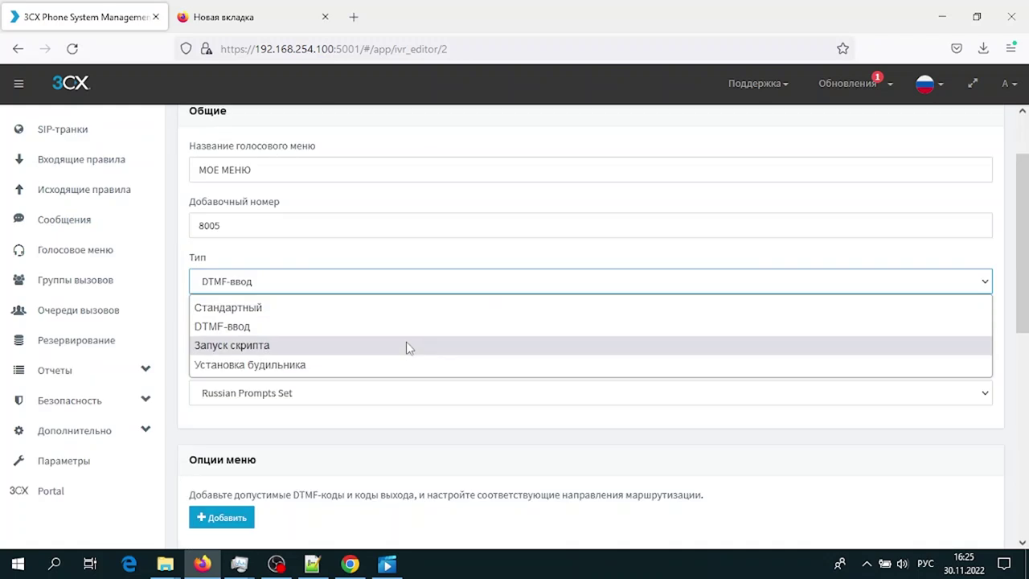
click(407, 347)
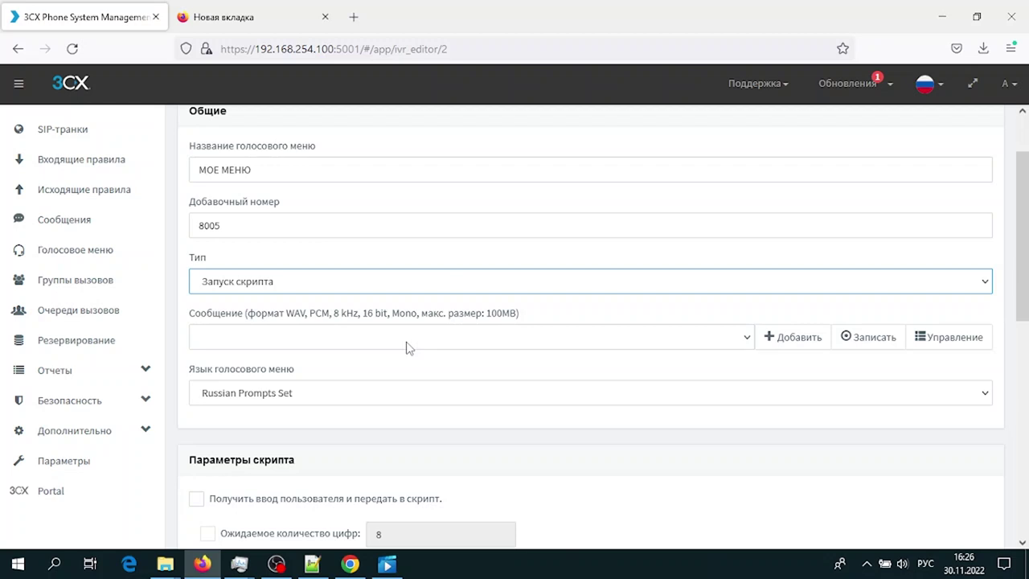
click(554, 278)
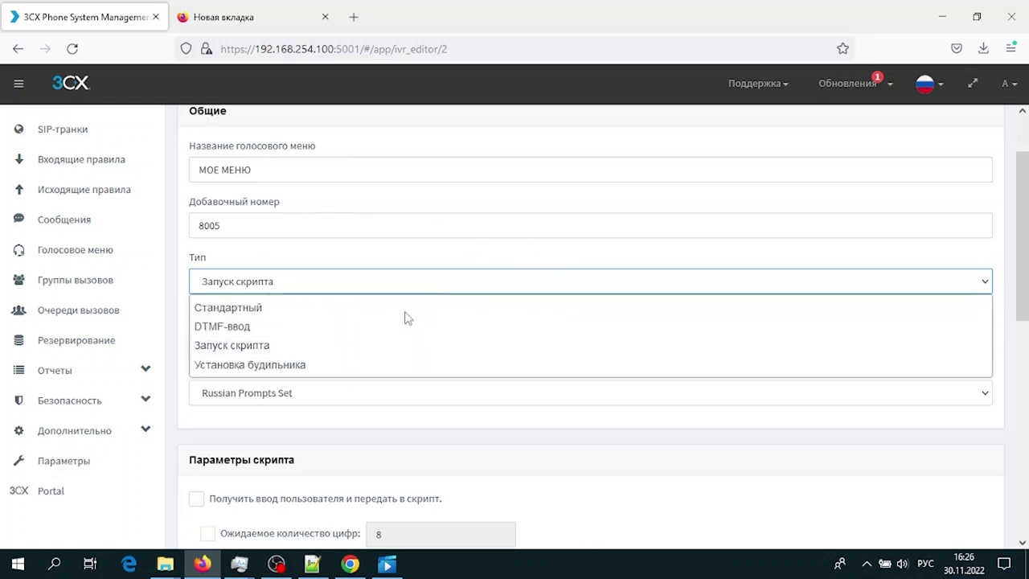
click(367, 366)
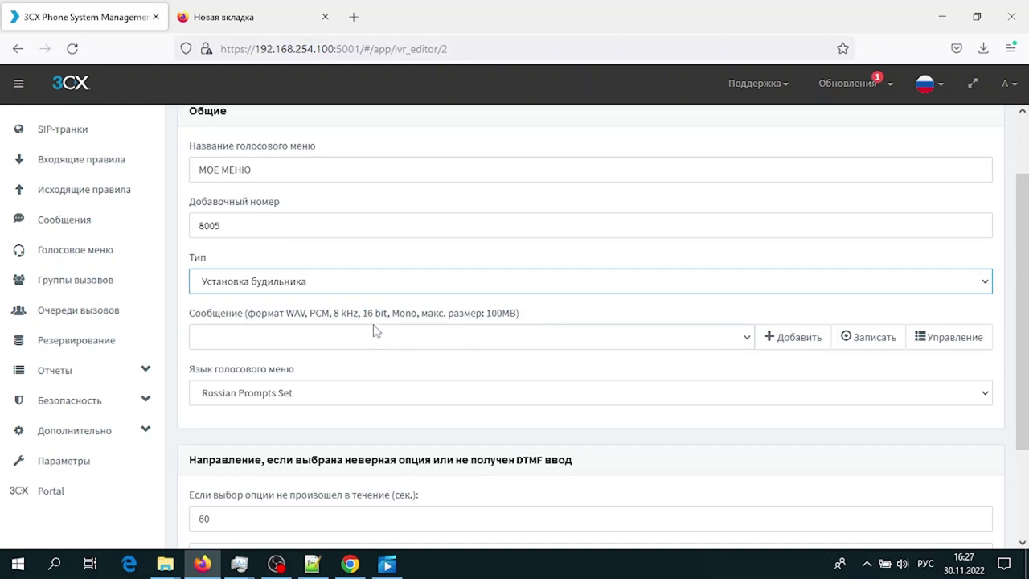
Open the message recording dialog, select extension 1001 as the recording phone, and close the dialog without recording.
drag(220, 314, 520, 324)
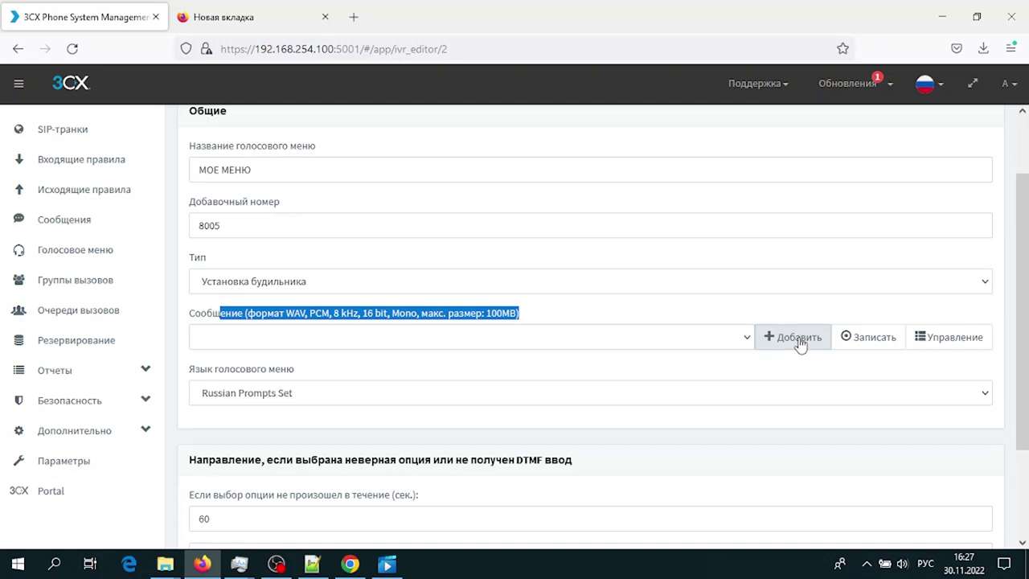
click(857, 338)
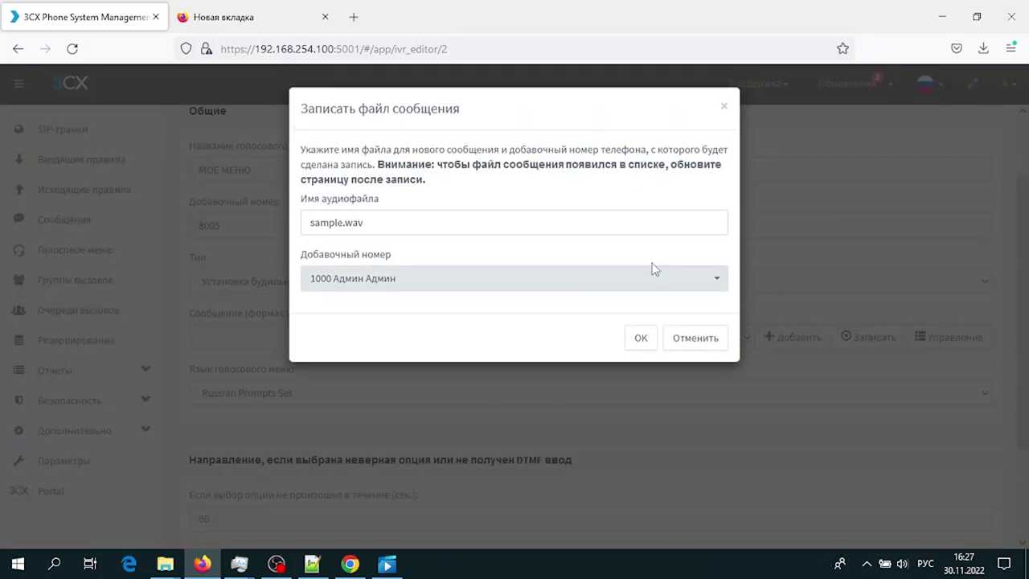
click(577, 278)
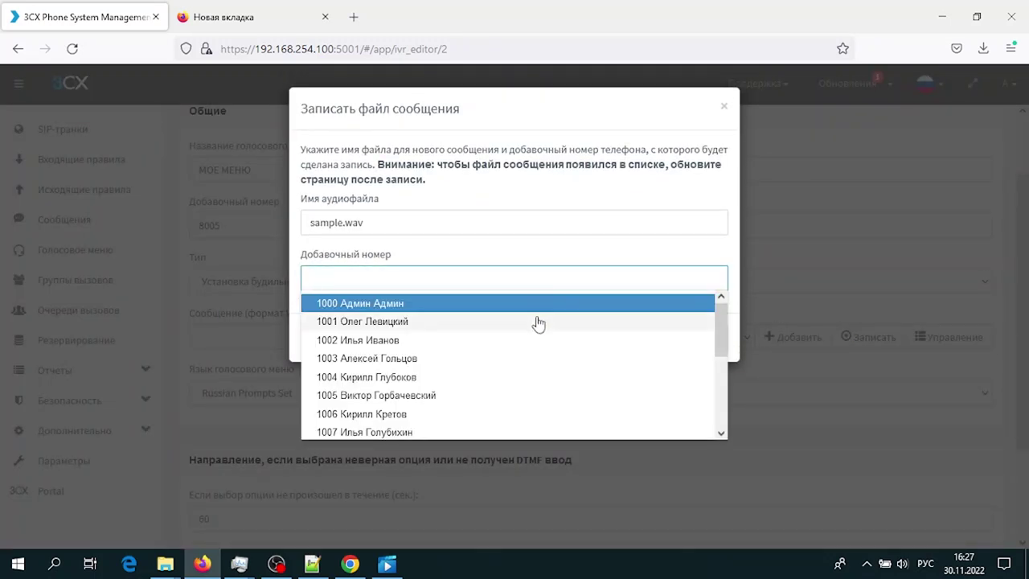
click(364, 323)
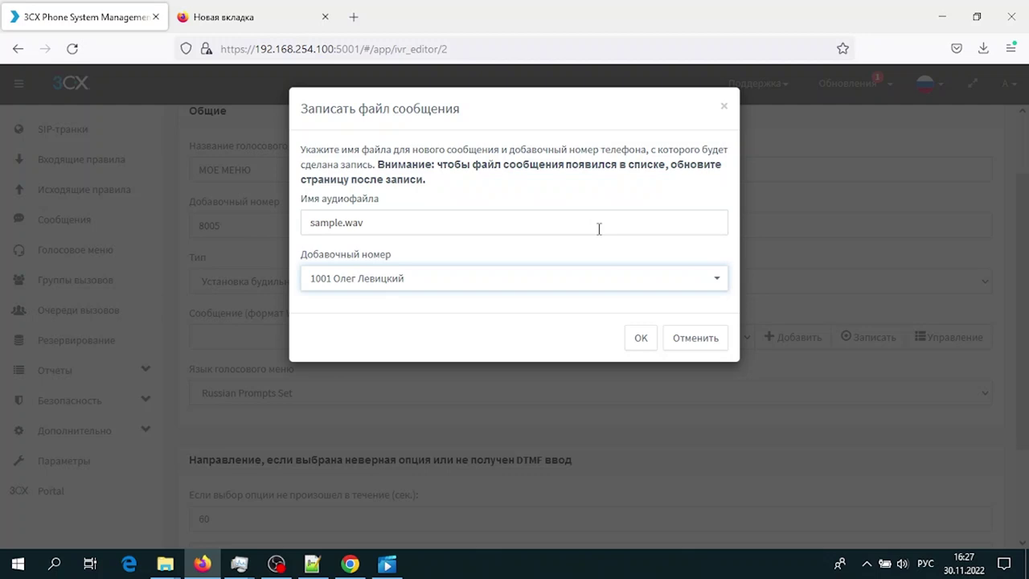
click(726, 110)
Open the WAV file selection for uploading a menu message, close it without choosing a file, and review the required message format.
click(792, 336)
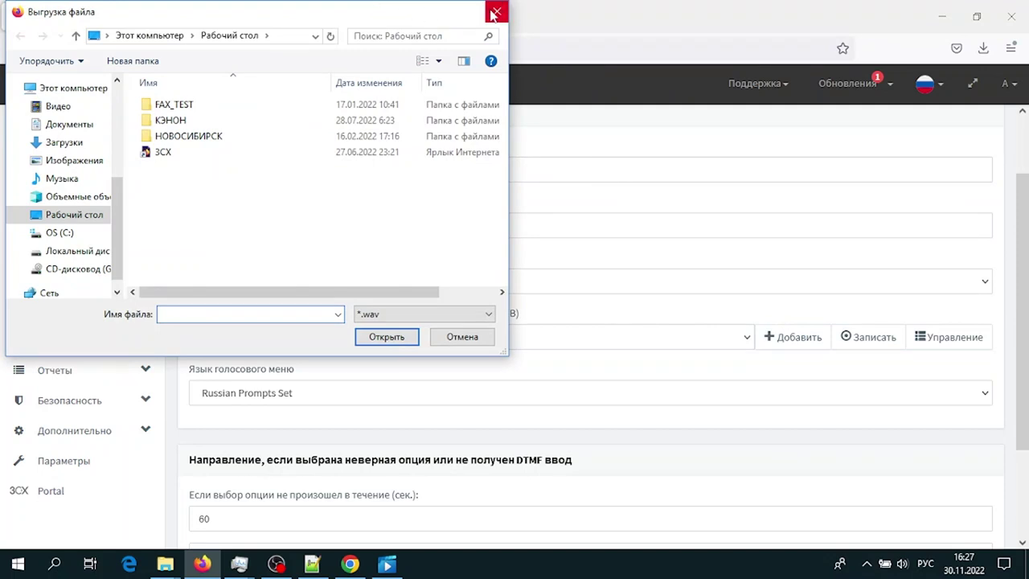
click(496, 12)
drag(191, 315, 528, 312)
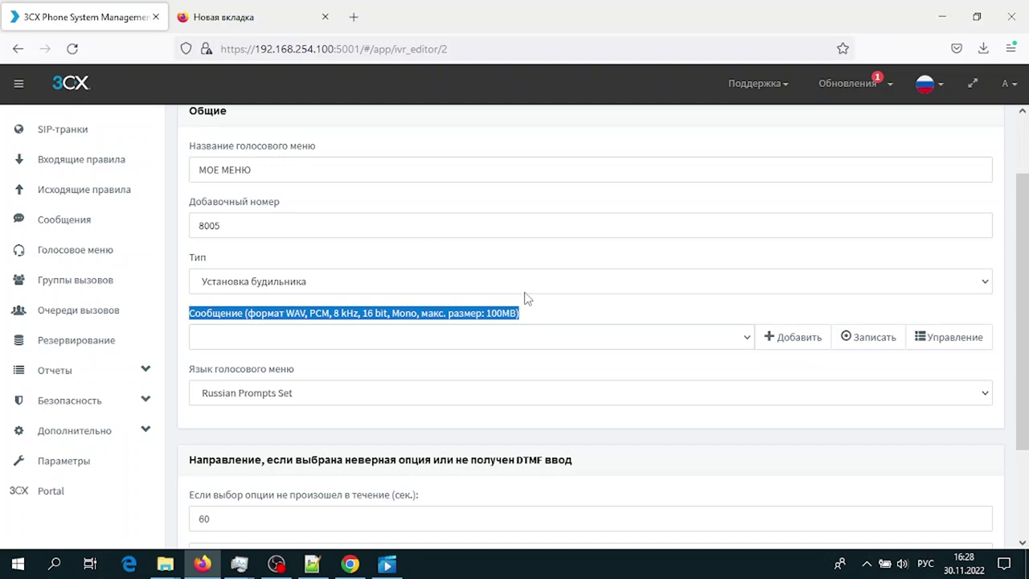
View the prompt sets available for the voice menu language without changing the selection.
scroll(524, 298, down, 2)
click(523, 319)
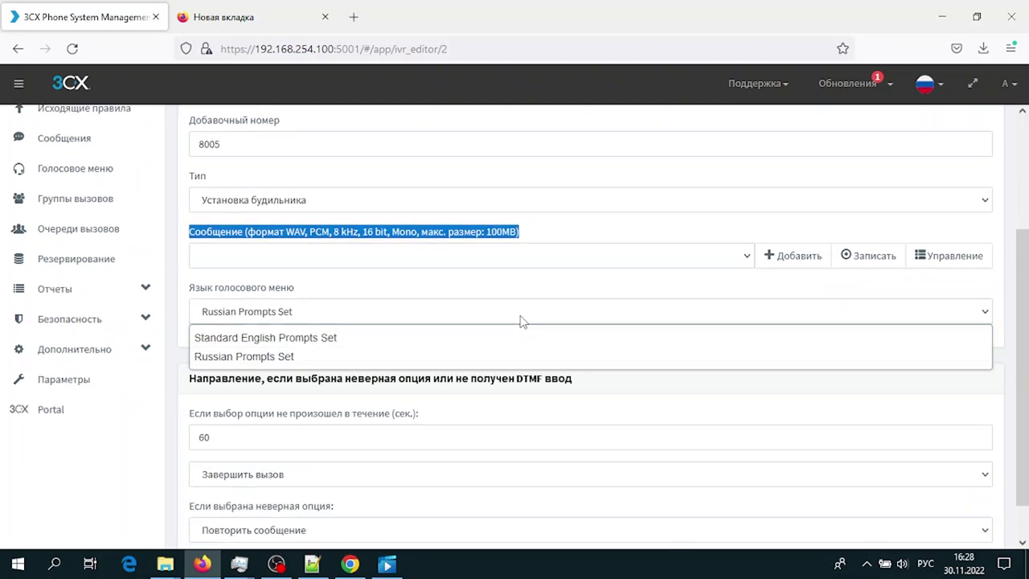
click(520, 320)
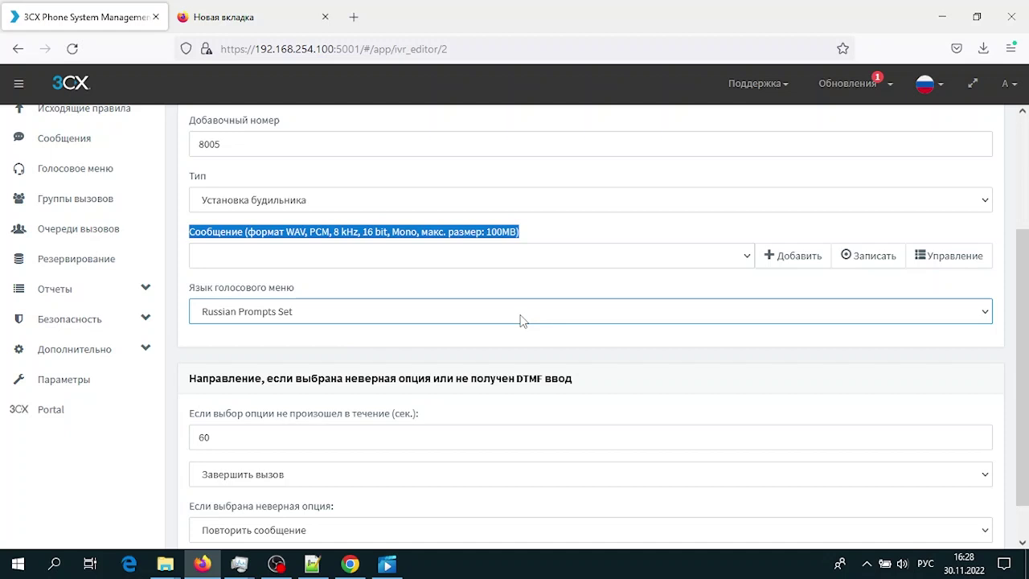
click(521, 319)
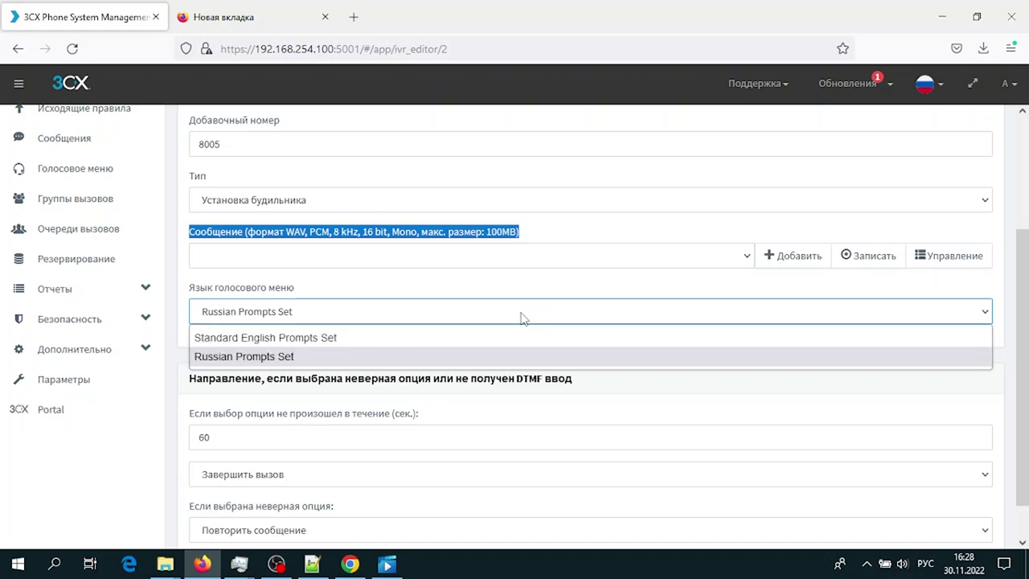
click(524, 293)
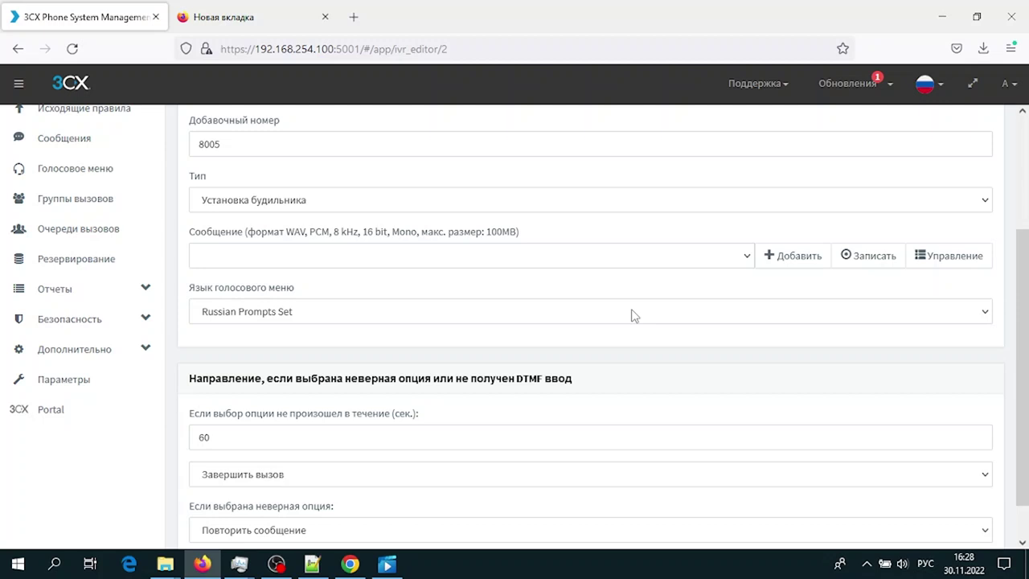
Set the voice menu type to Стандартный.
scroll(632, 315, down, 1)
click(576, 390)
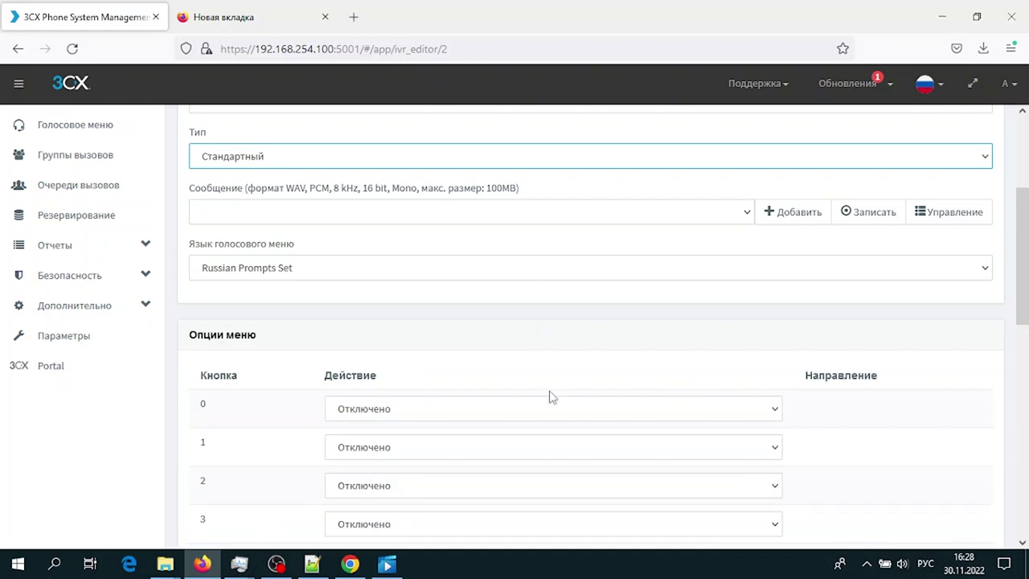
Examine the menu options for keys 0 to 9, the actions available for a key, and the sections below.
scroll(555, 394, down, 2)
click(558, 327)
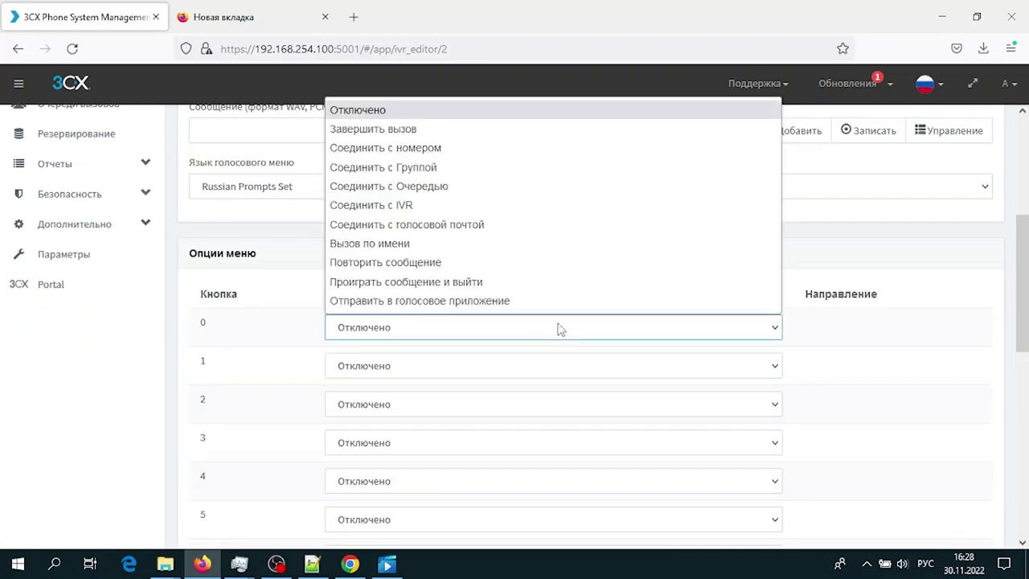
key(Escape)
scroll(925, 479, down, 4)
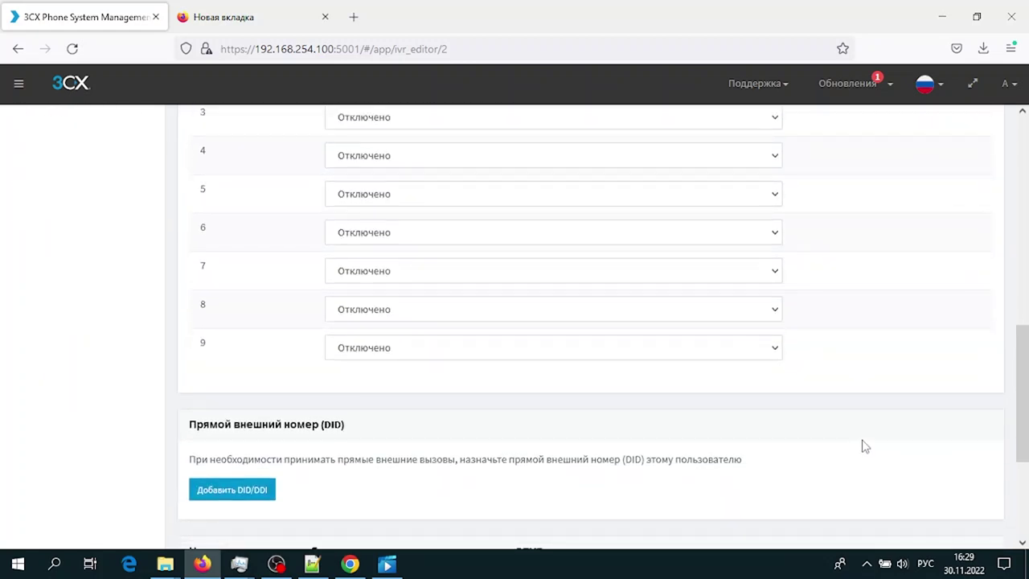
scroll(612, 337, up, 4)
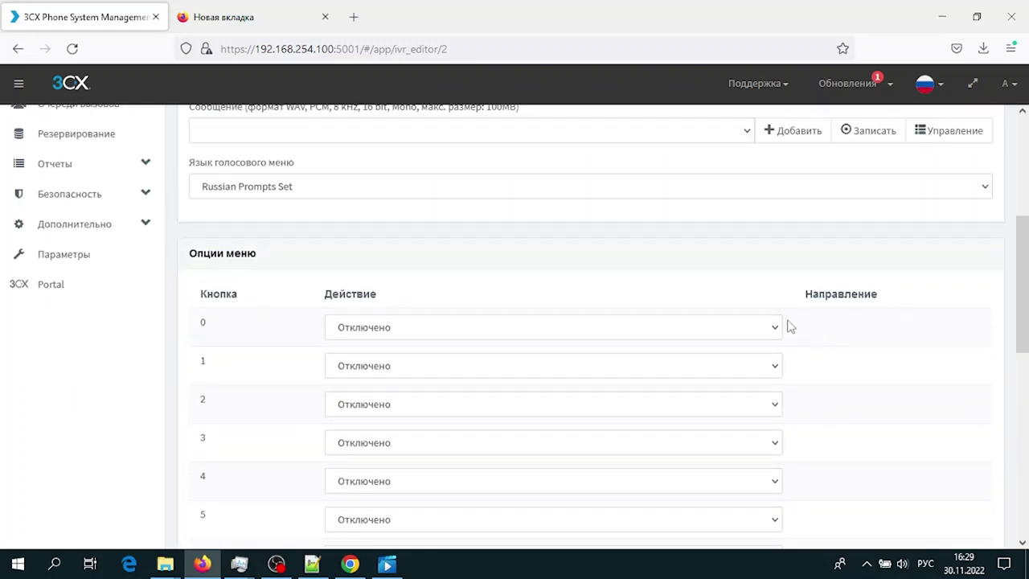
scroll(836, 333, down, 3)
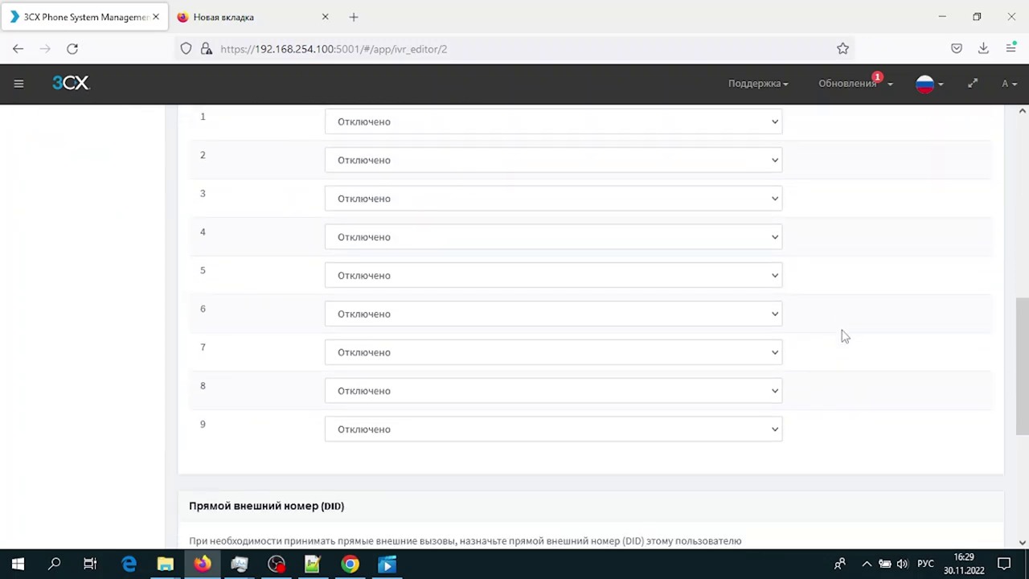
scroll(828, 331, up, 3)
scroll(844, 326, down, 5)
scroll(844, 327, down, 2)
scroll(844, 327, up, 5)
Set the action of key 0 to Соединить с номером and check its destination field.
click(743, 246)
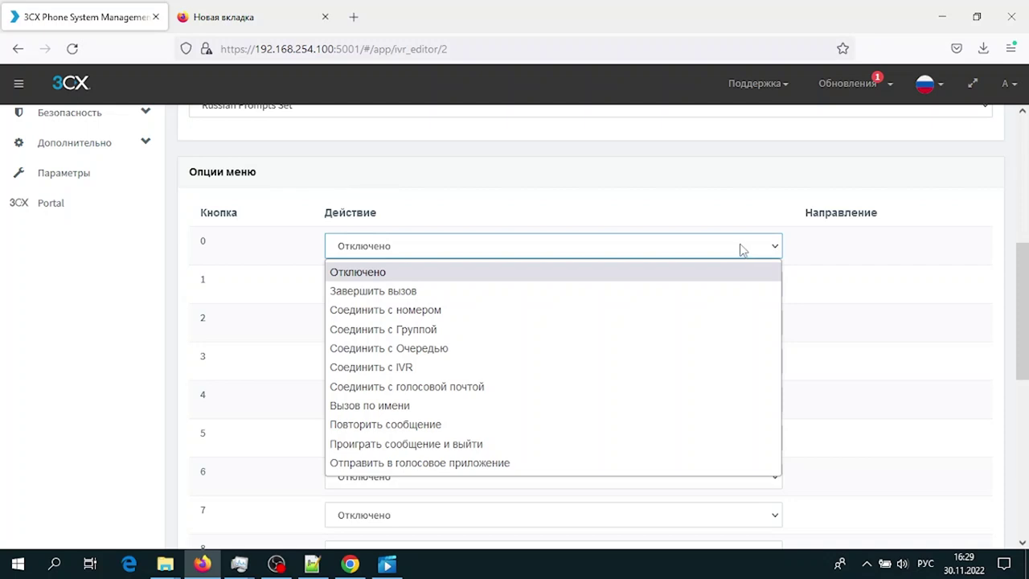
click(683, 310)
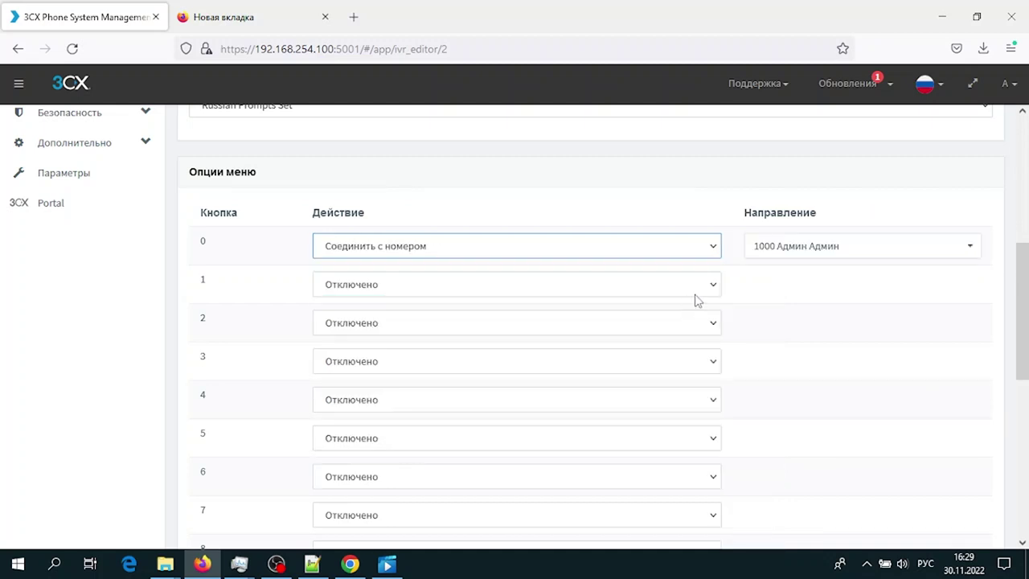
click(771, 251)
Review the actions available for key 0 without changing the selection, and return to the general settings.
click(670, 249)
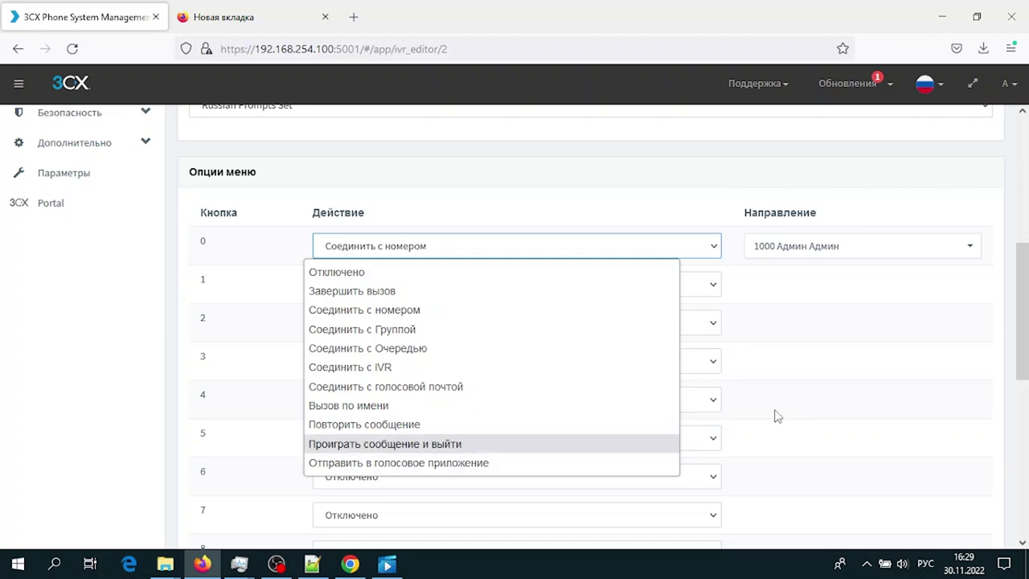
click(846, 415)
click(701, 249)
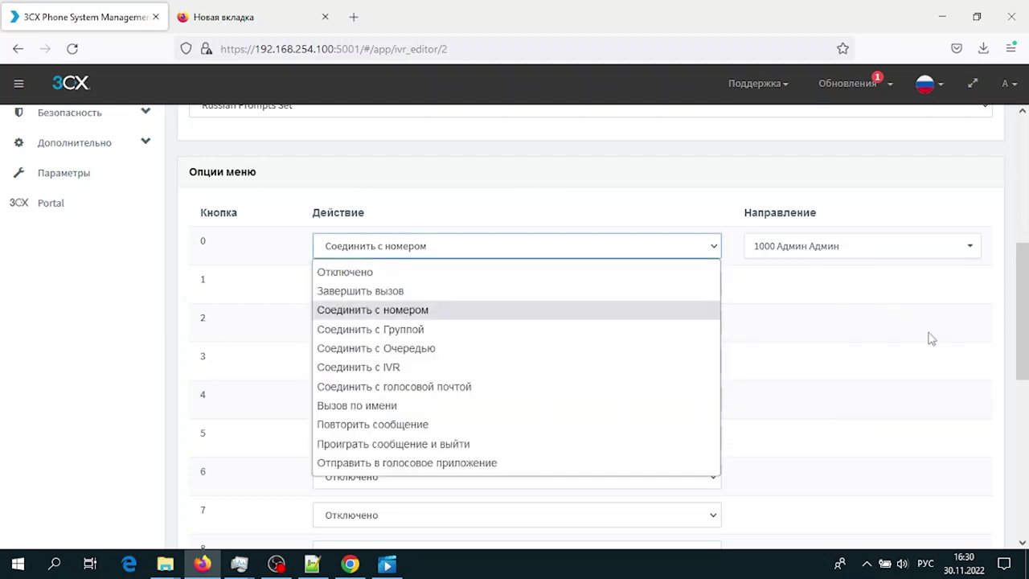
click(997, 292)
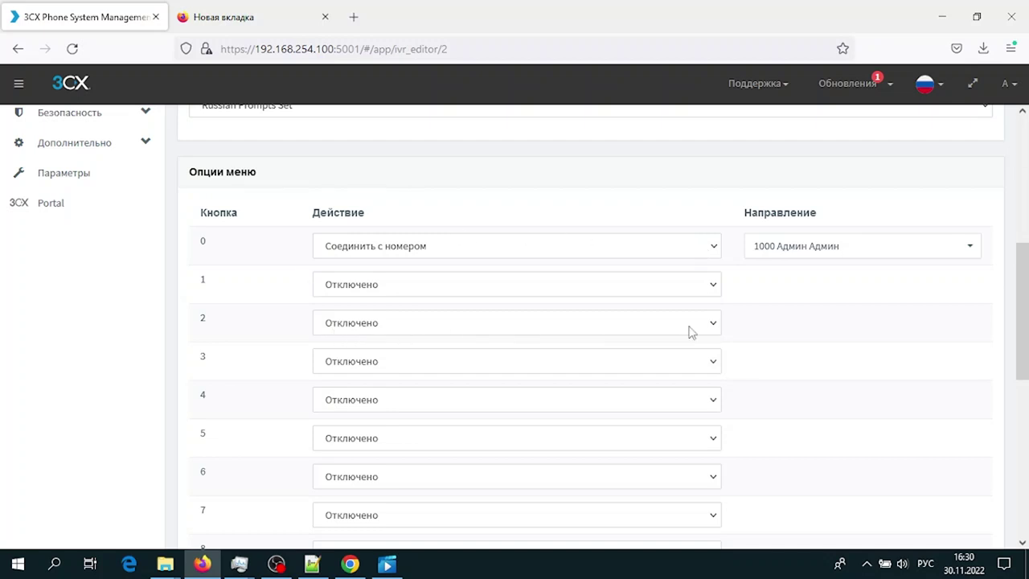
scroll(423, 313, up, 5)
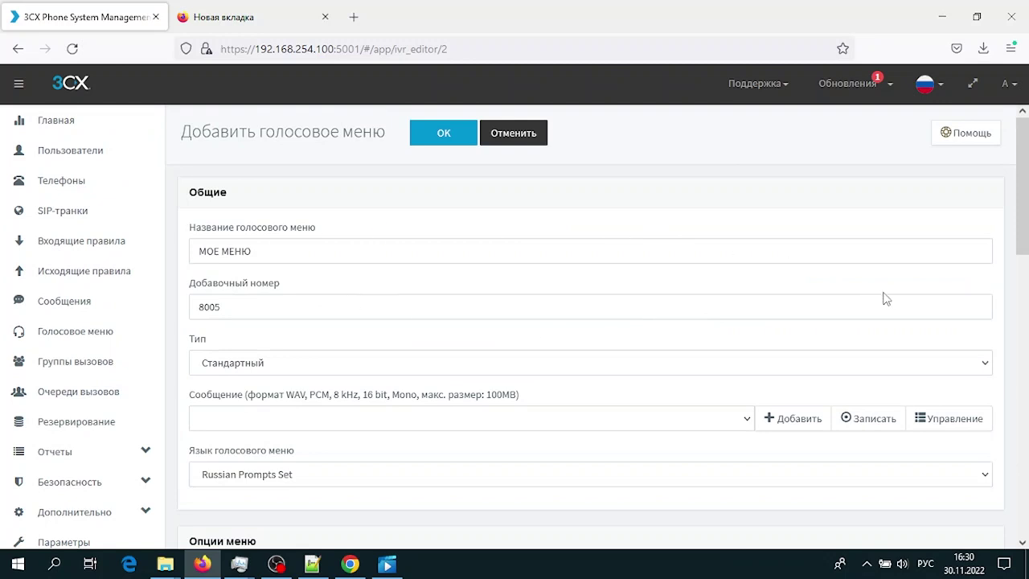
Set the action of key 1 to Соединить с IVR with IVR 8000 ОСНОВНОЕ ГОЛОСОВОЕ МЕНЮ as its destination.
scroll(881, 296, down, 2)
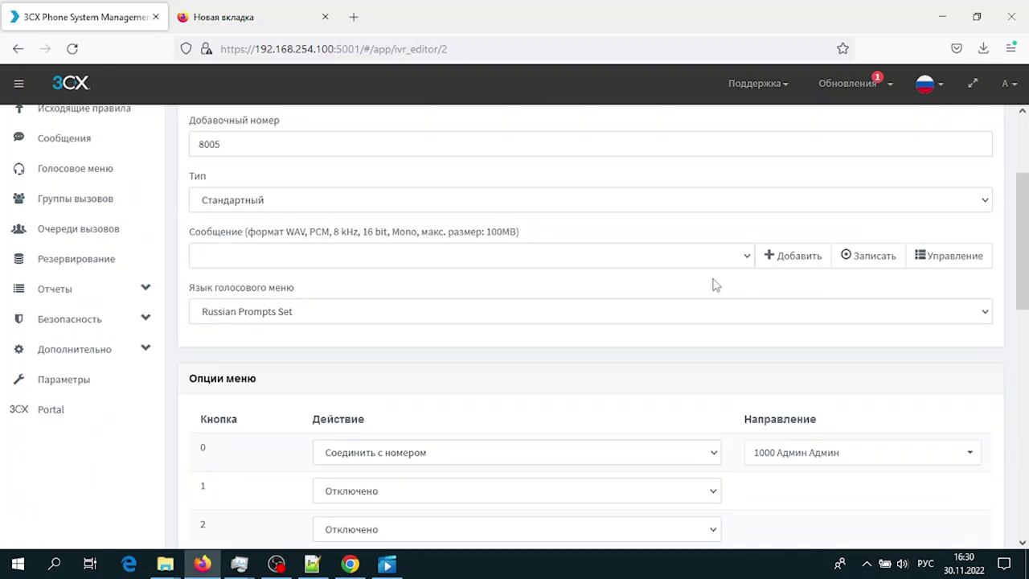
scroll(731, 286, down, 2)
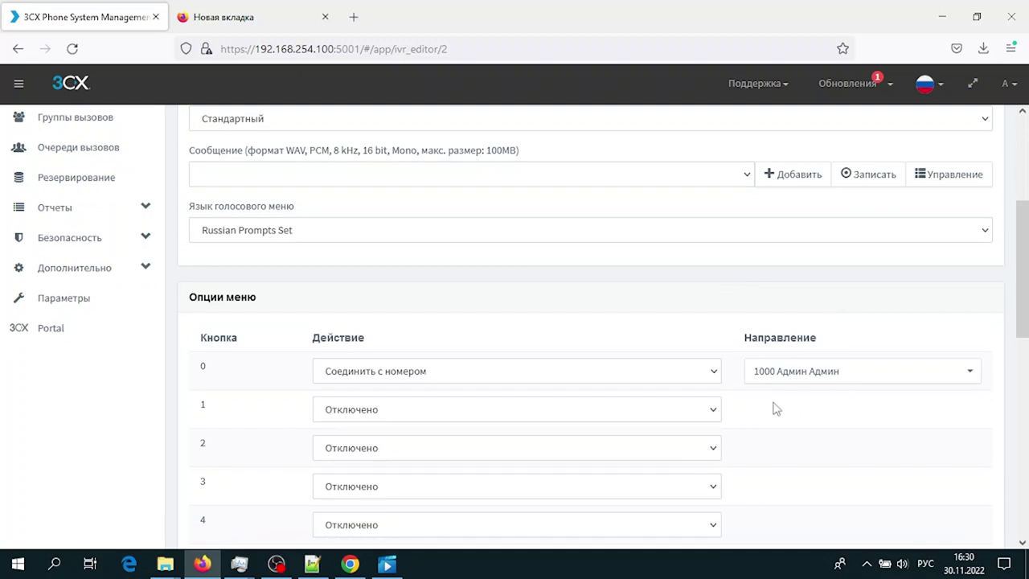
scroll(774, 410, down, 2)
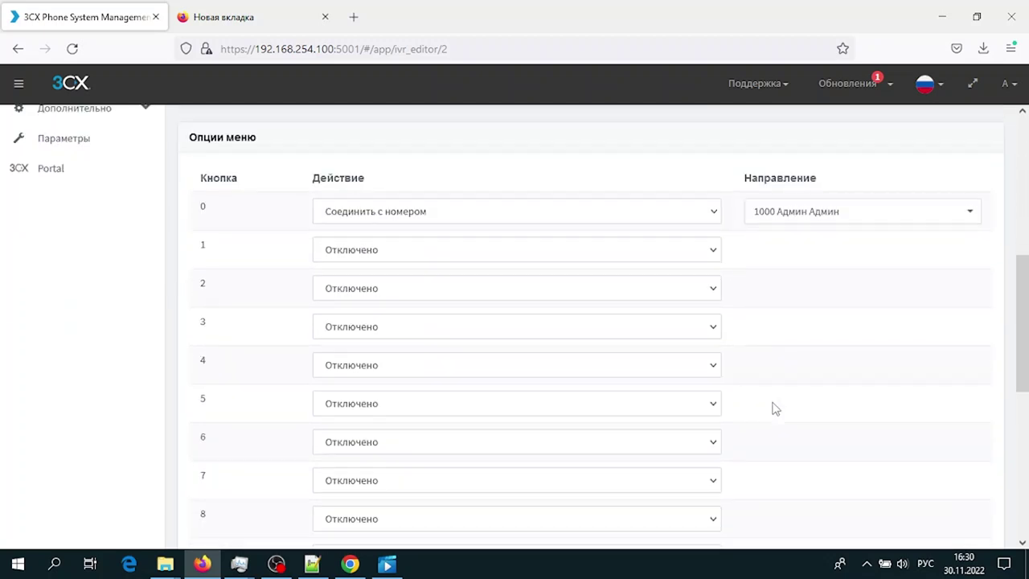
click(713, 250)
click(680, 367)
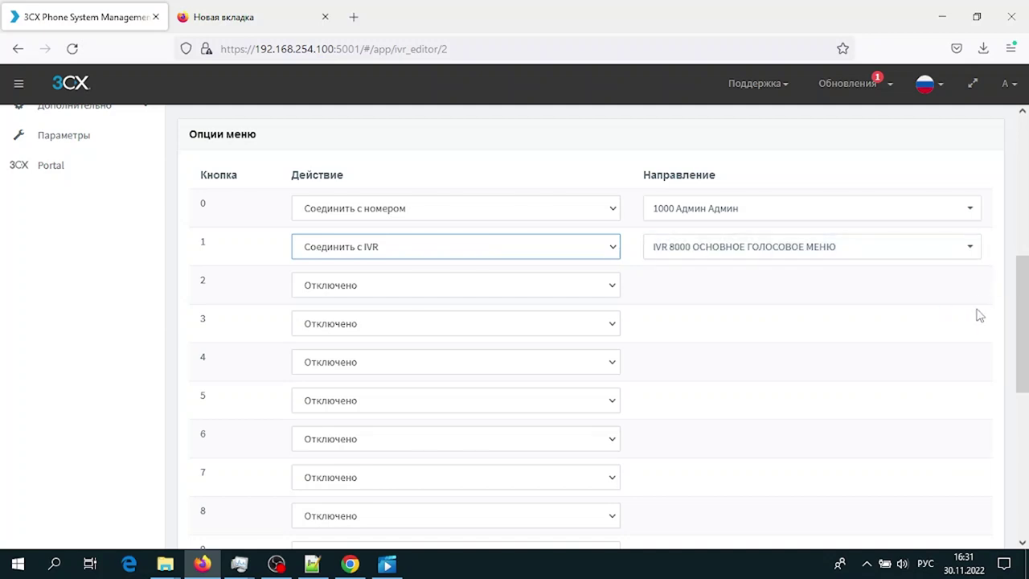
Check which DID/DDI numbers can be assigned to the voice menu, and close the selection without adding one.
scroll(976, 314, down, 5)
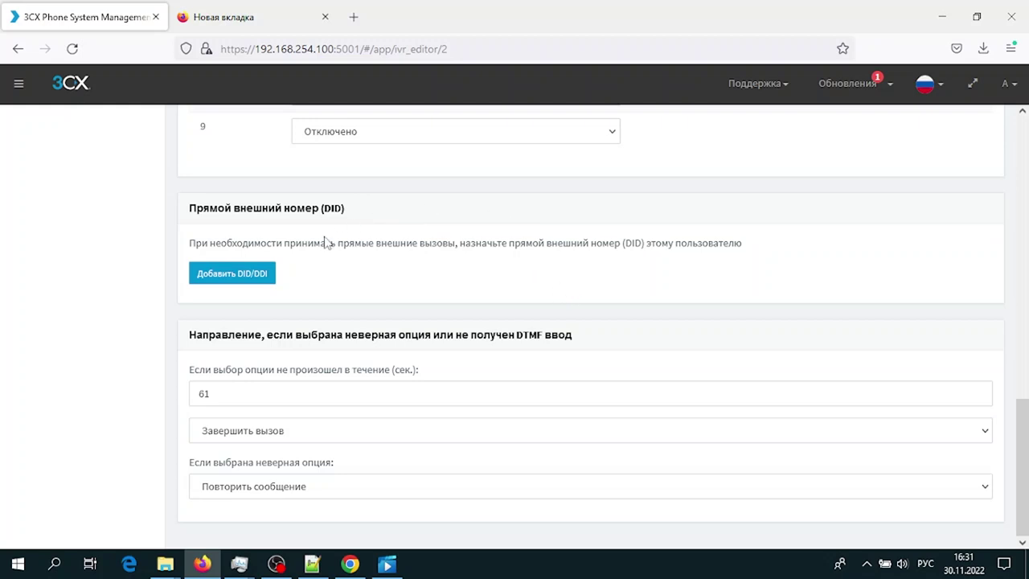
click(267, 275)
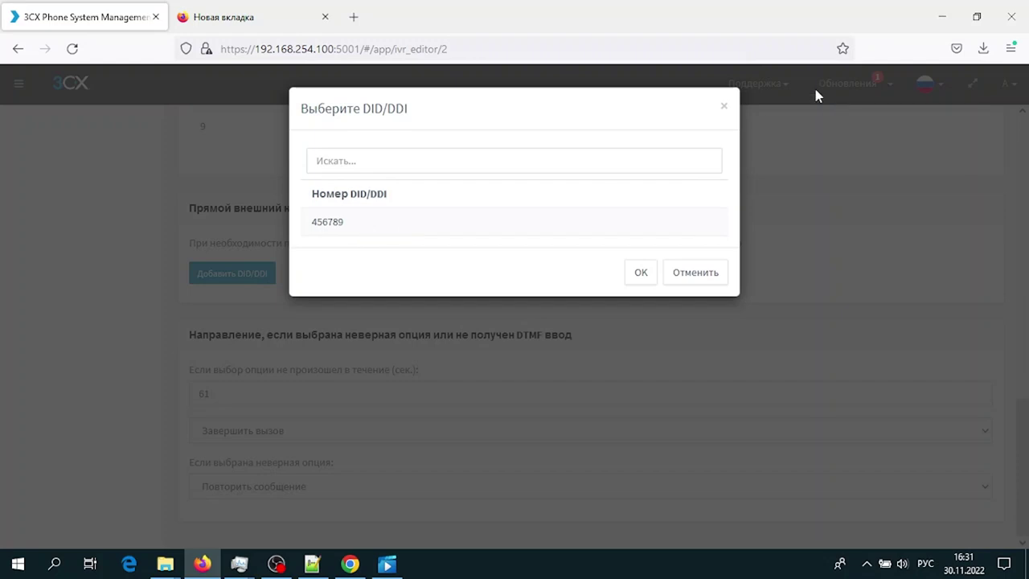
click(723, 108)
click(278, 272)
click(854, 126)
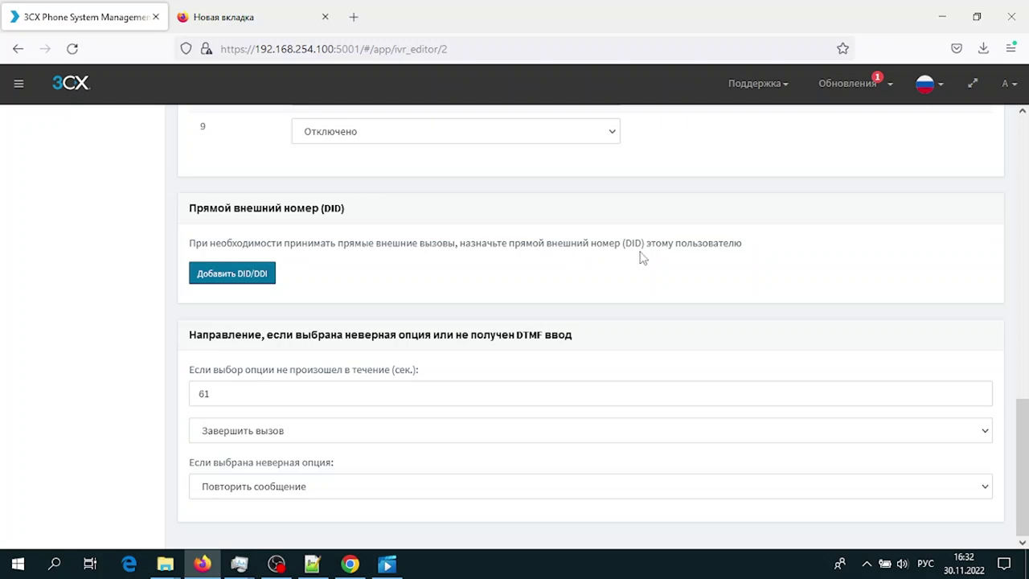
Examine the option-selection timeout field and the key actions it relates to.
click(497, 389)
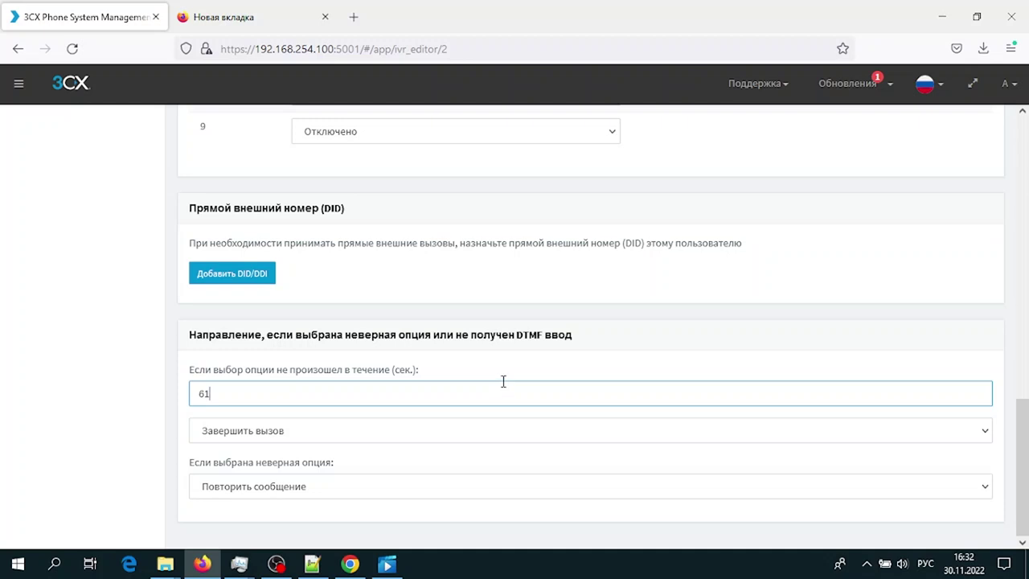
scroll(503, 381, up, 5)
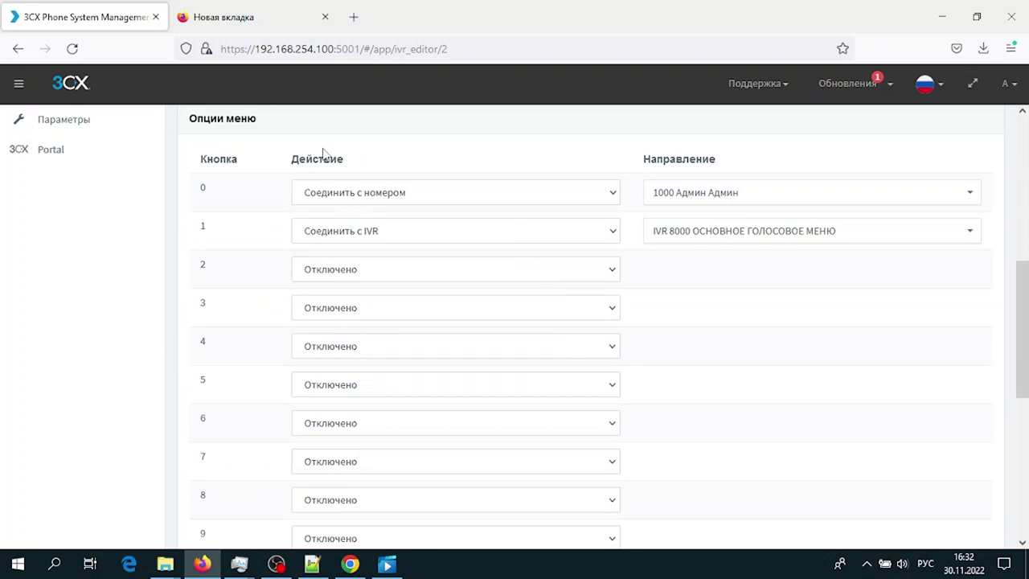
drag(201, 157, 235, 159)
scroll(383, 254, down, 2)
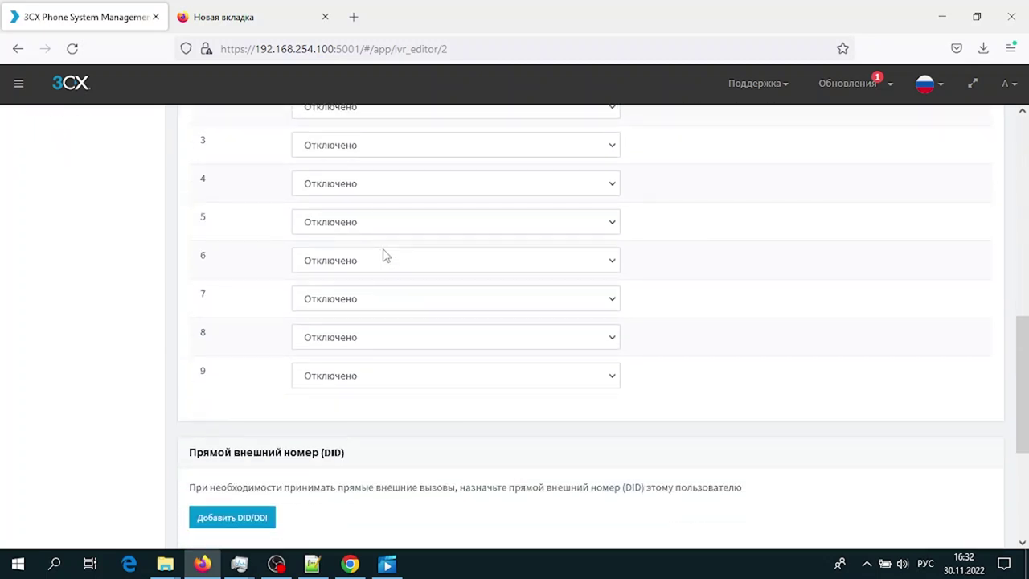
scroll(383, 254, down, 3)
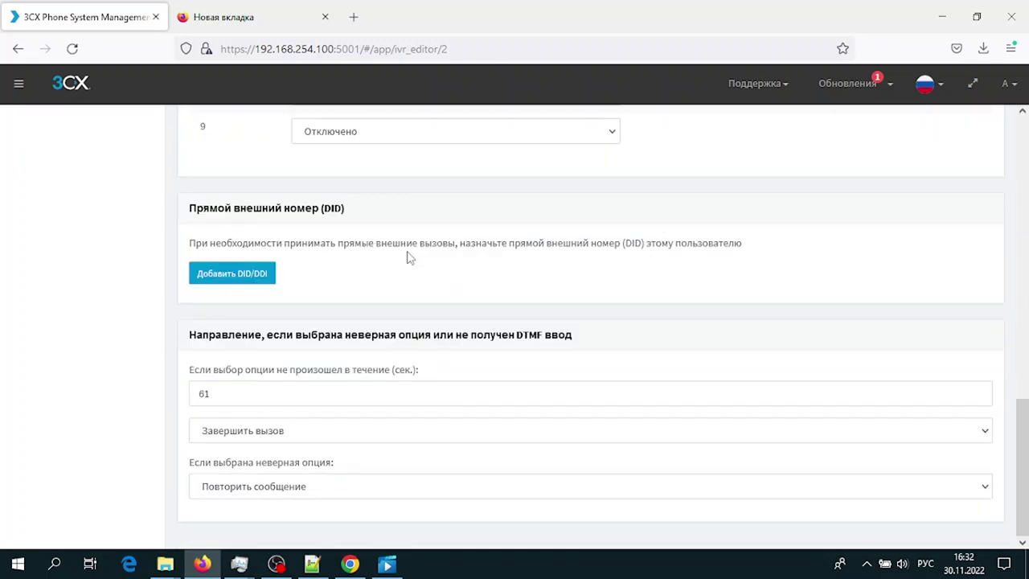
Review the actions available for missing input and for an invalid option, keeping both current selections.
click(427, 432)
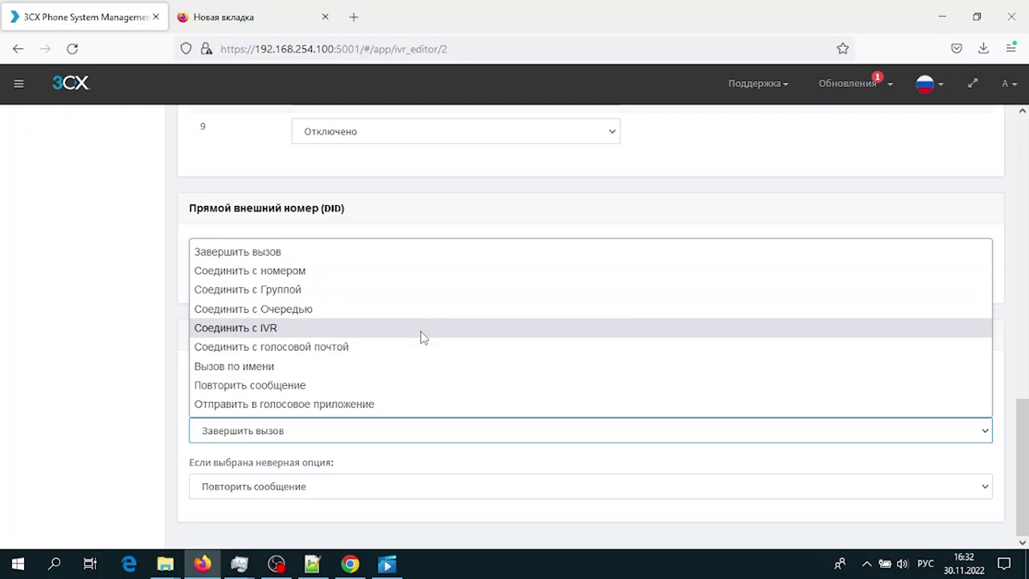
click(1001, 325)
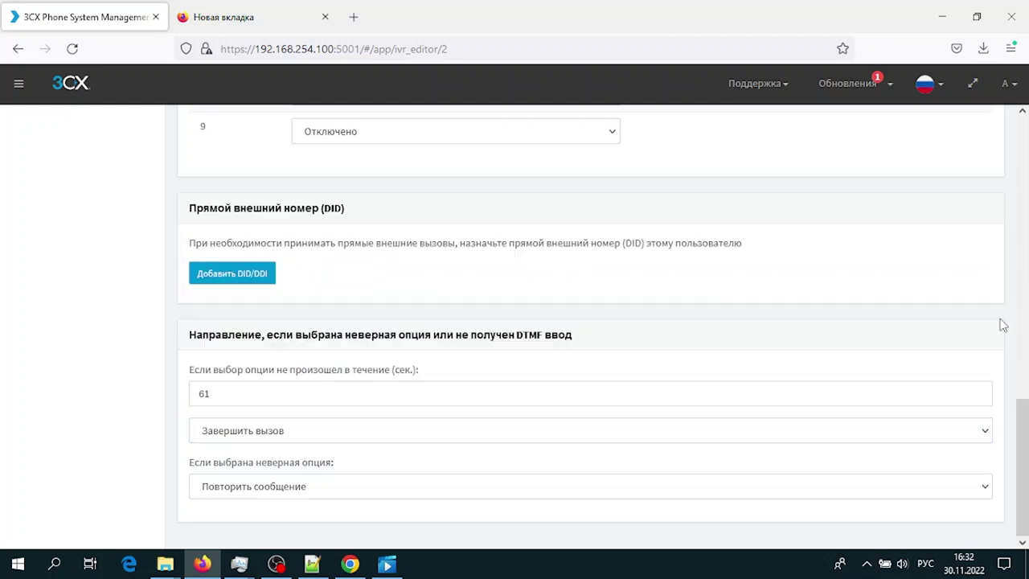
click(629, 485)
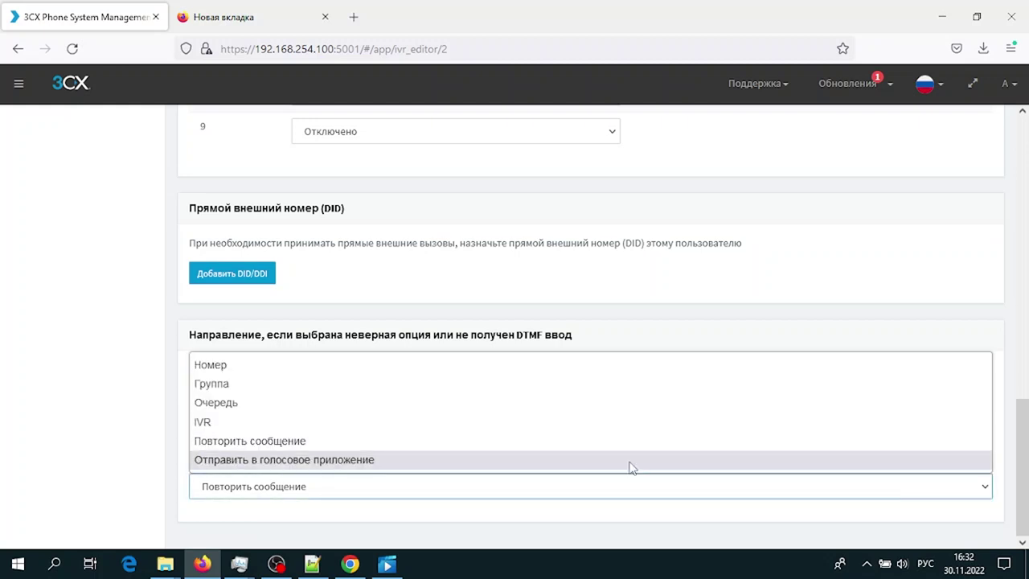
click(734, 385)
Look over all settings of the voice menu МОЕ МЕНЮ once more and save it.
scroll(999, 322, up, 15)
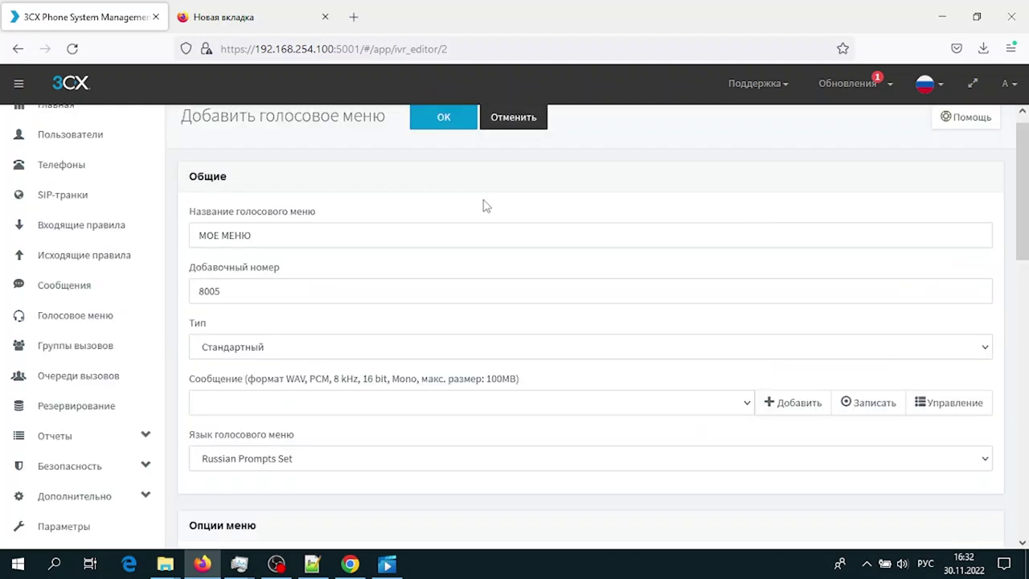
scroll(360, 255, up, 1)
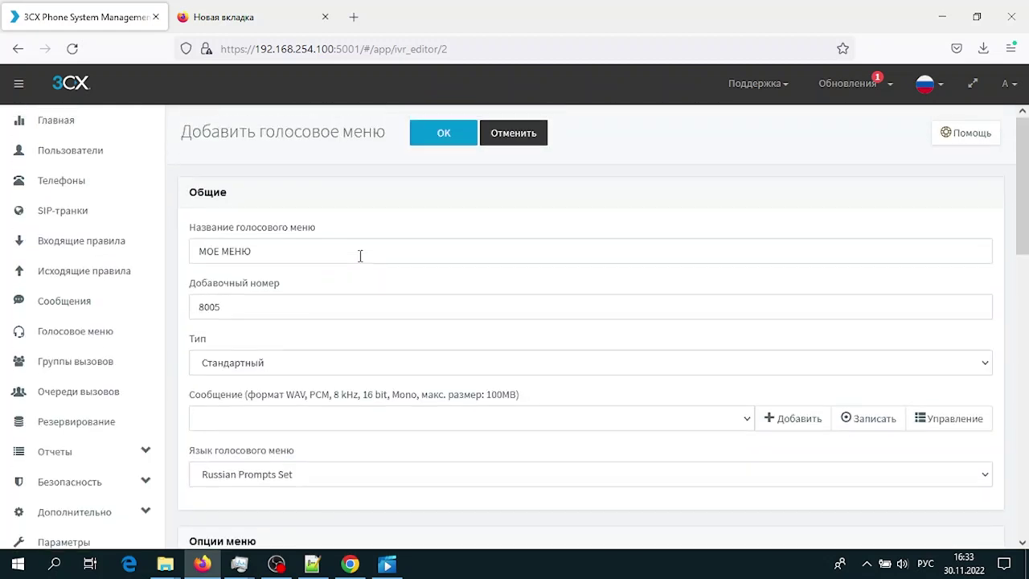
scroll(360, 254, down, 8)
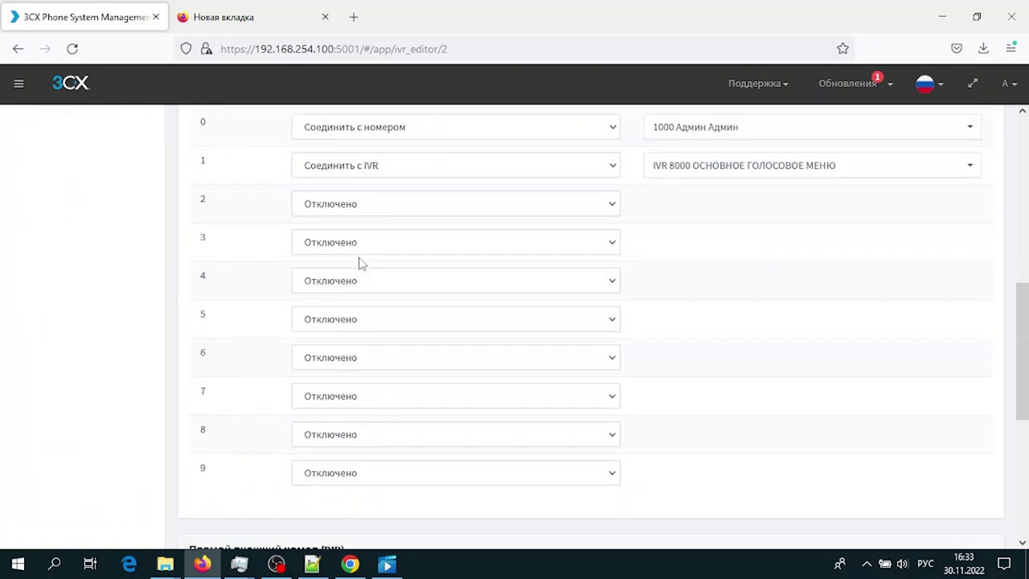
scroll(360, 263, down, 3)
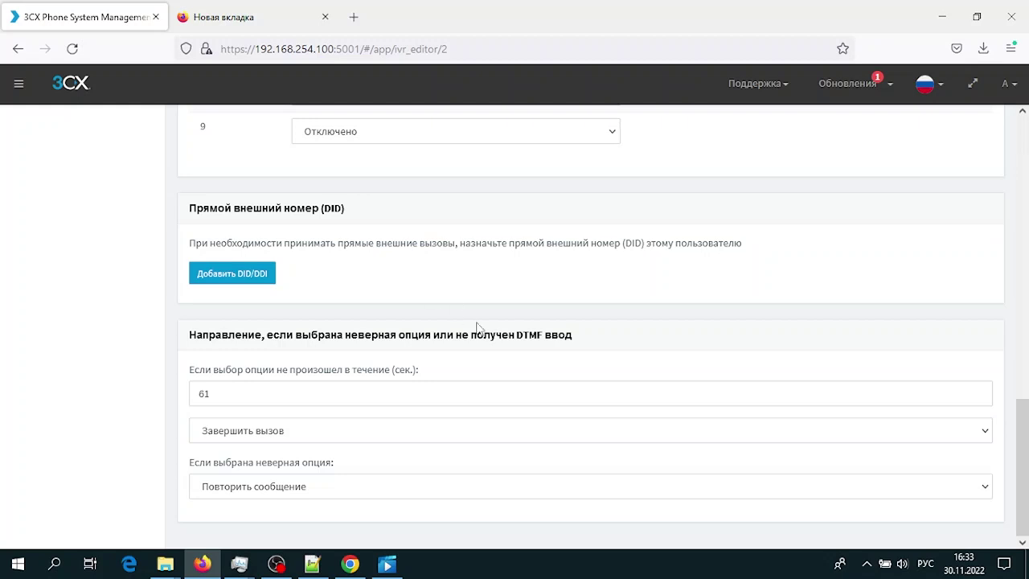
scroll(479, 282, up, 15)
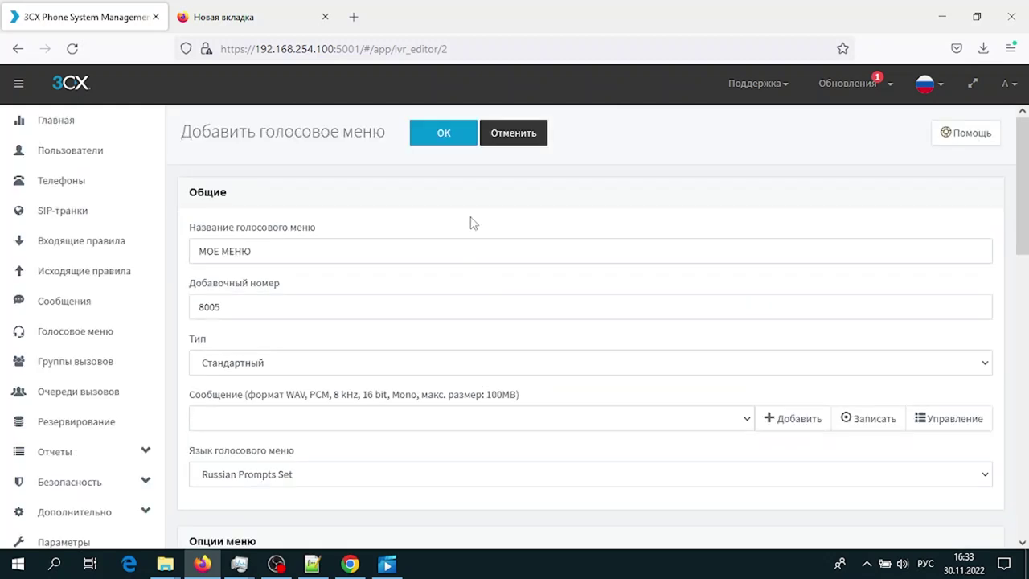
click(443, 134)
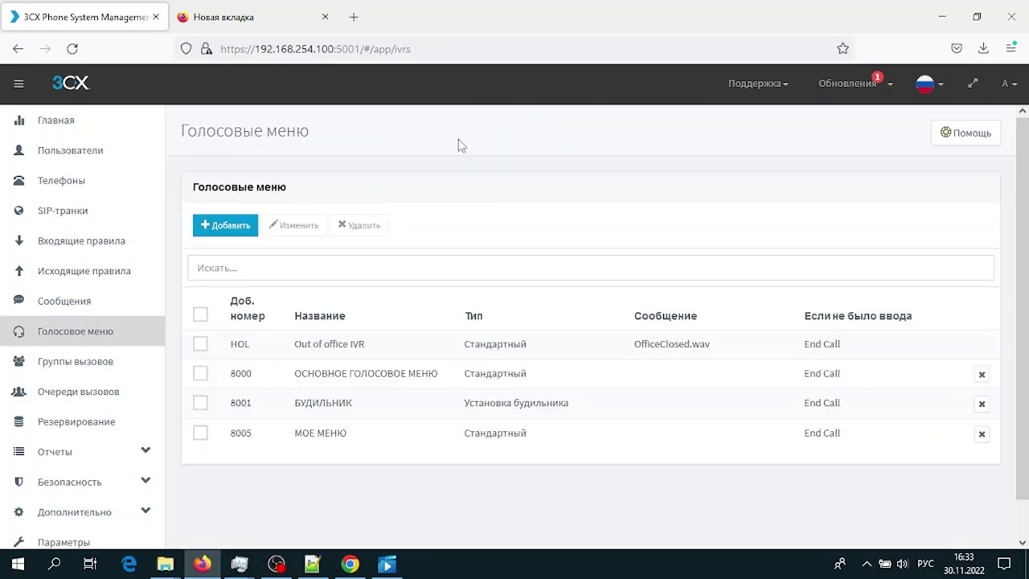